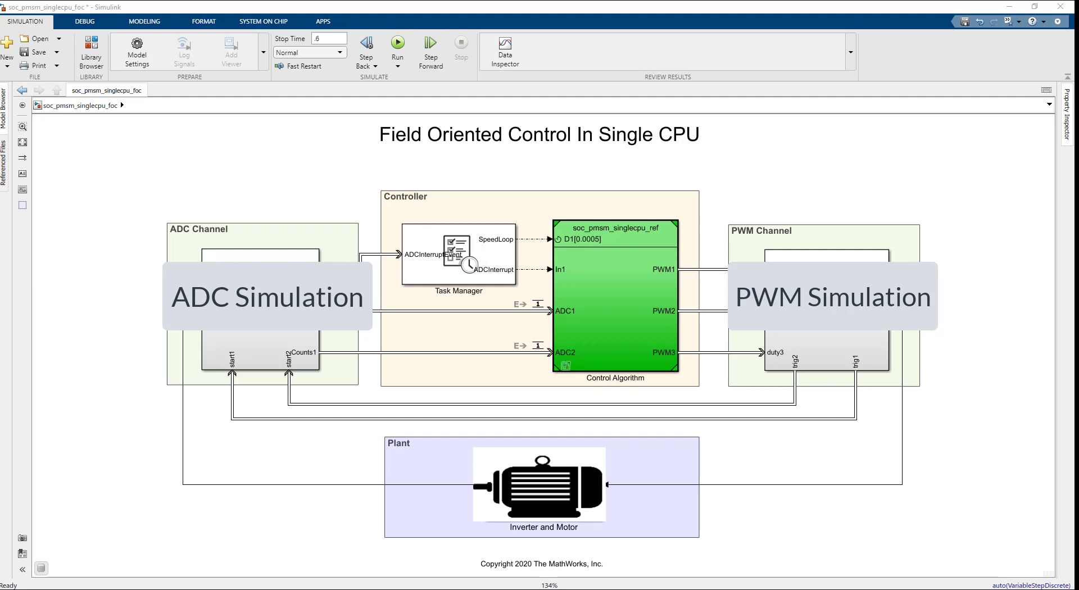
- Review the Task Manager's ADCInterrupt task and simulation duration settings, leaving them unchanged
click(454, 277)
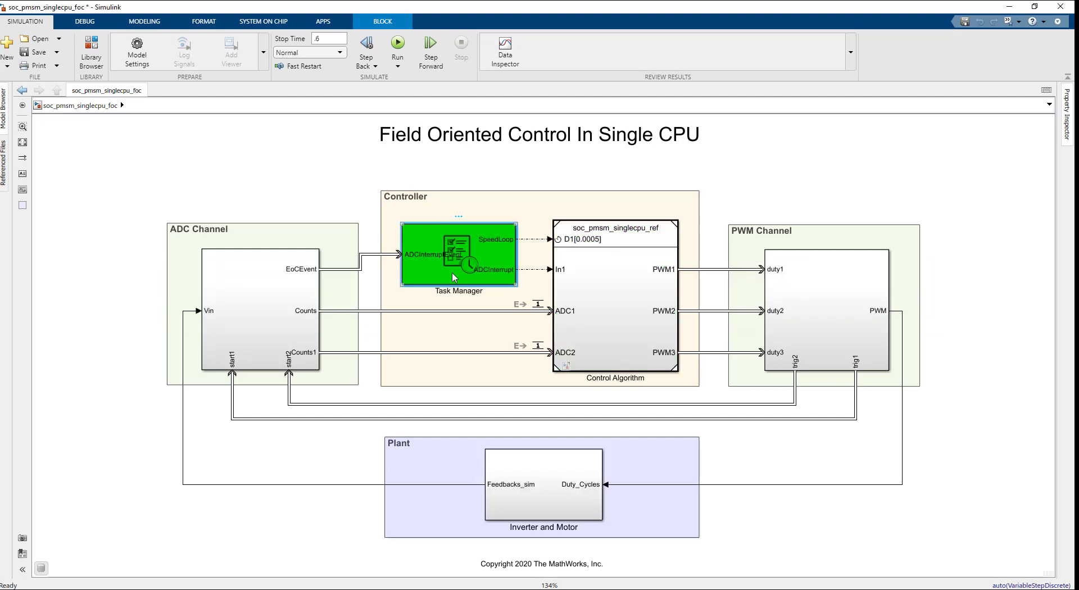
double_click(454, 277)
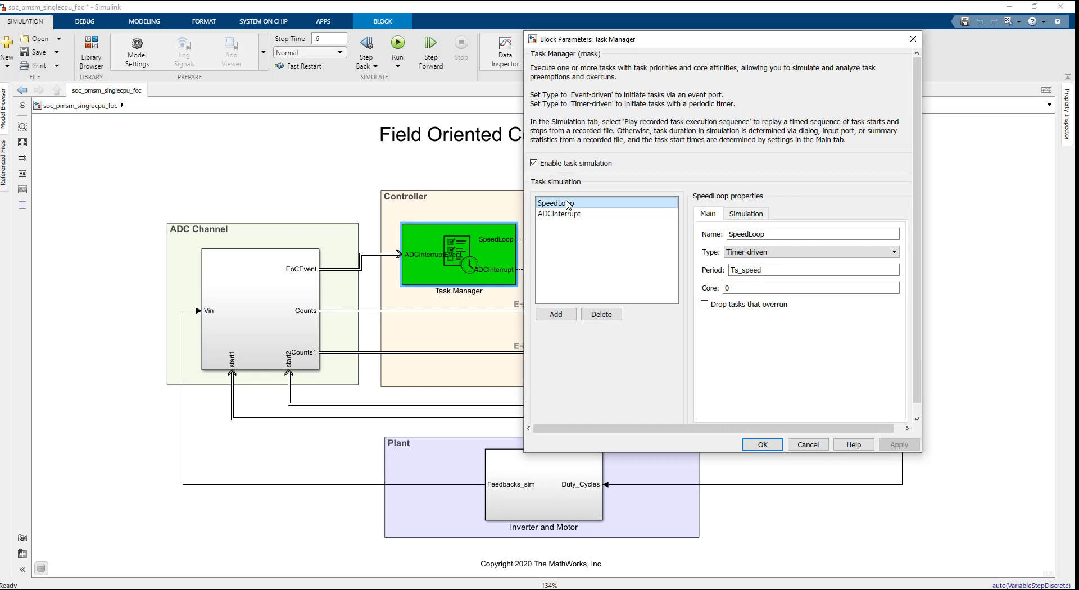
click(568, 215)
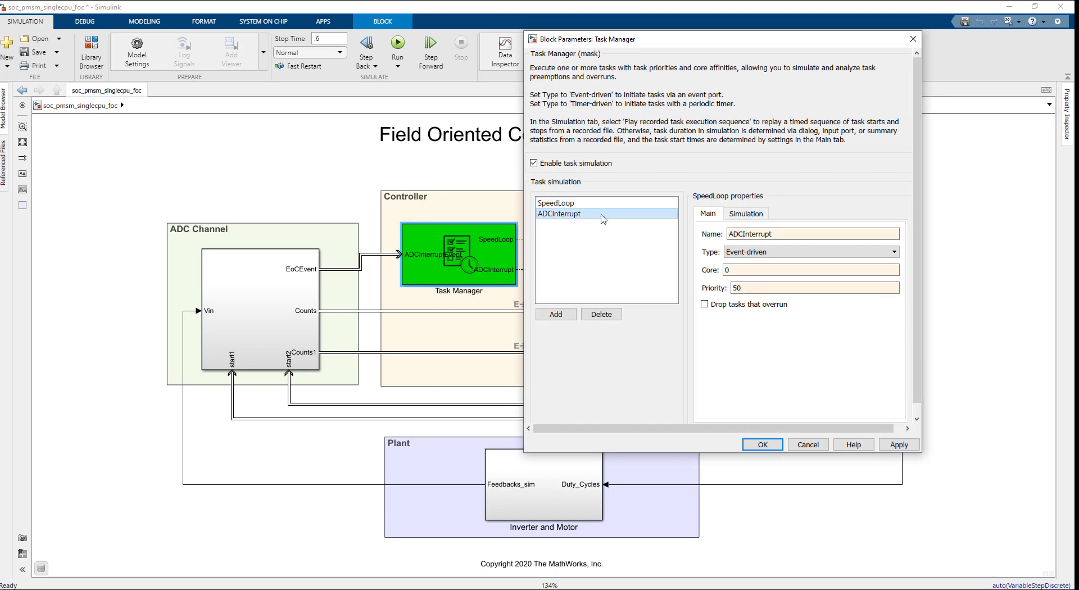
click(751, 216)
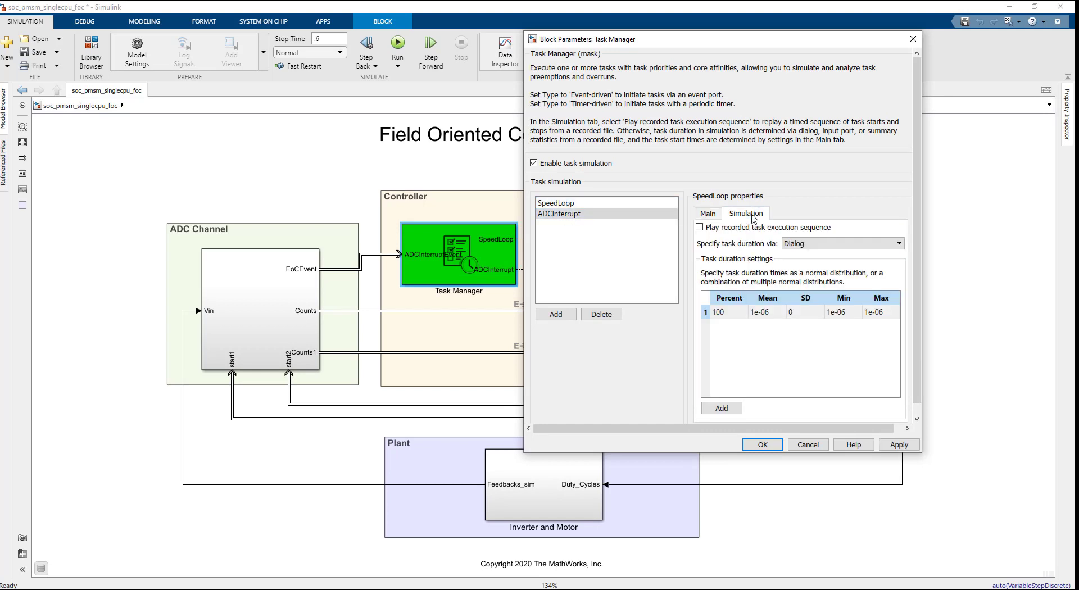
click(763, 444)
- Confirm ADC Interface keeps 12-bit resolution and 320e-9 acquisition time, then enter PWM Channel
click(252, 298)
double_click(253, 298)
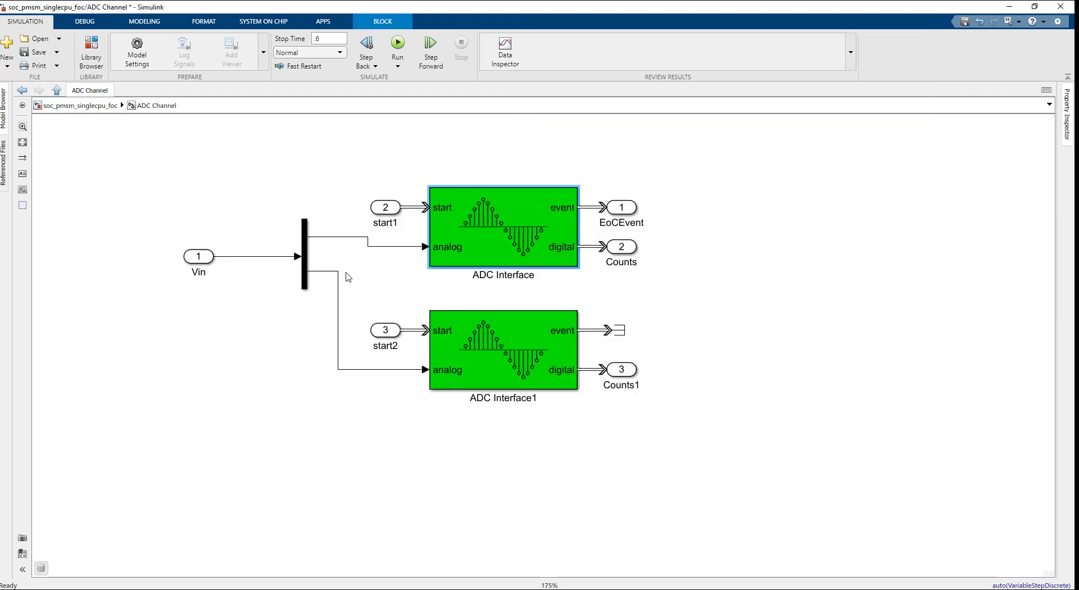
double_click(507, 237)
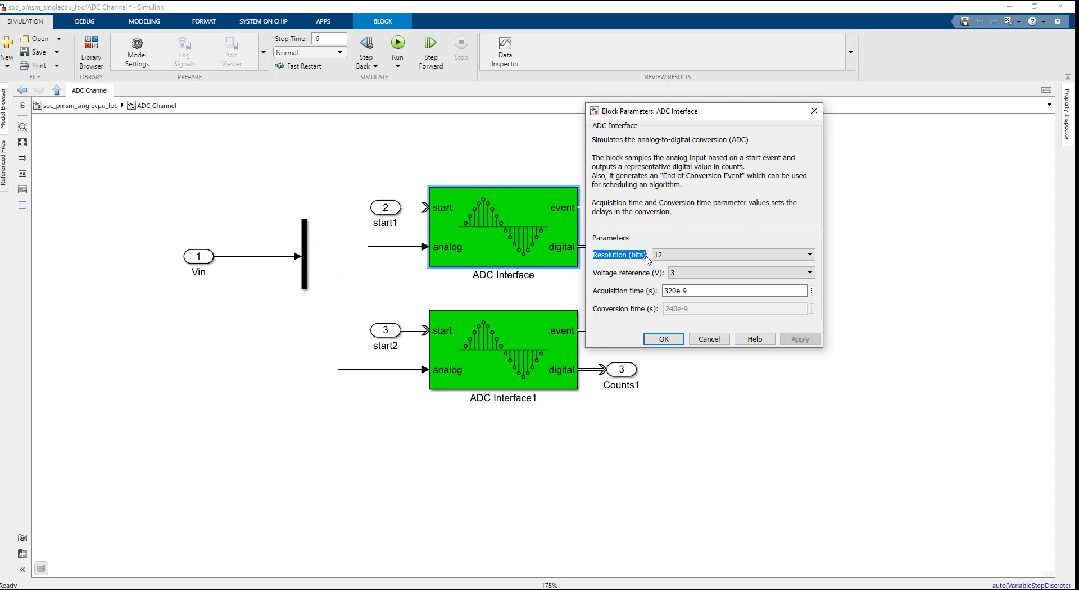
click(664, 256)
click(667, 260)
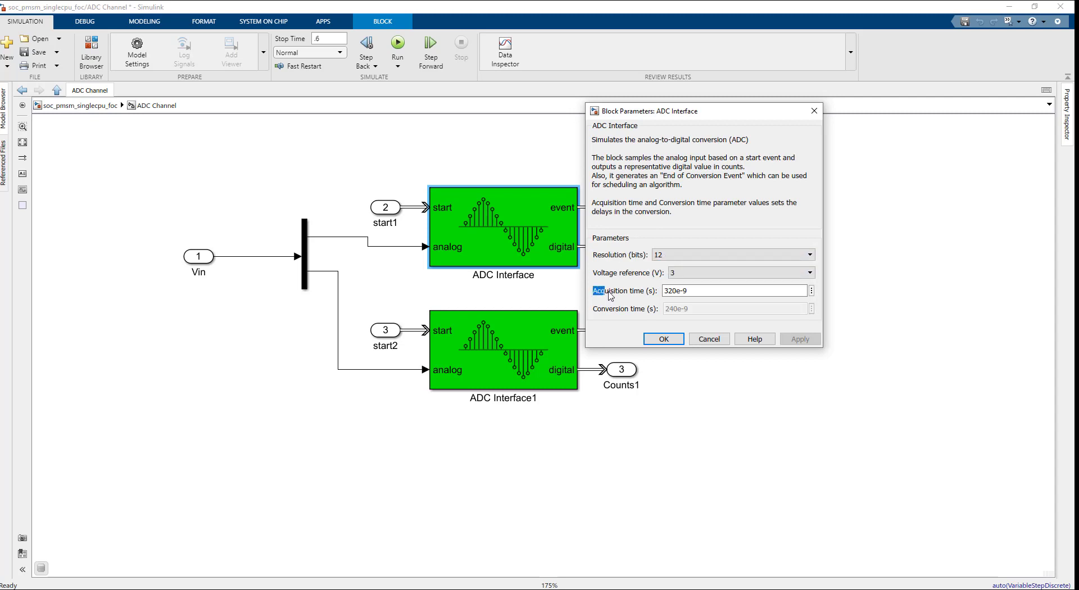
triple_click(679, 291)
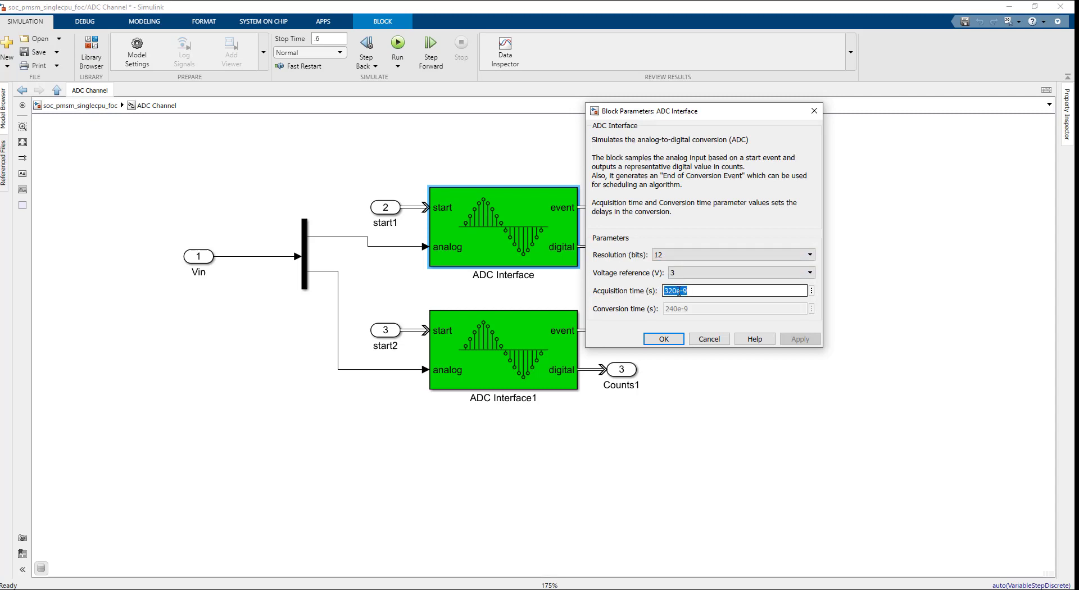
click(663, 339)
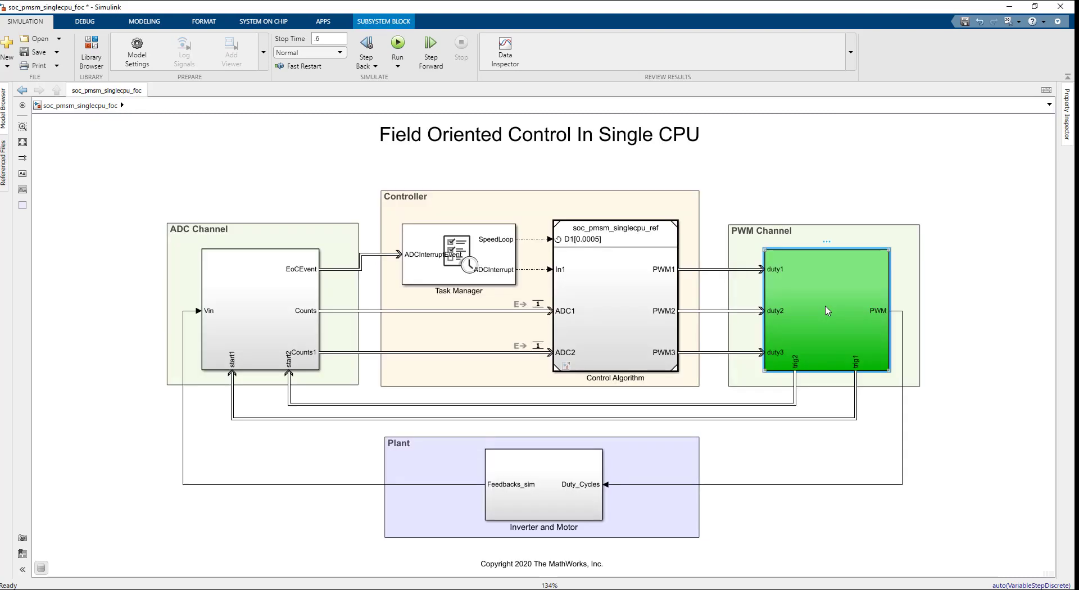
double_click(826, 309)
click(304, 316)
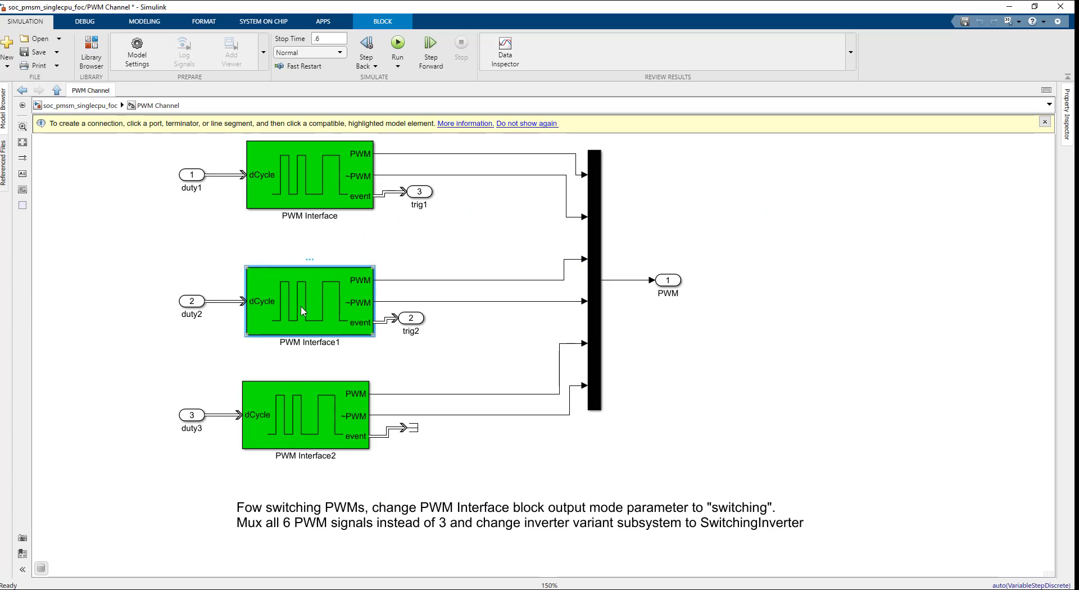
- Keep PWM Interface1's output mode at Switching and list its event trigger mode options
double_click(304, 312)
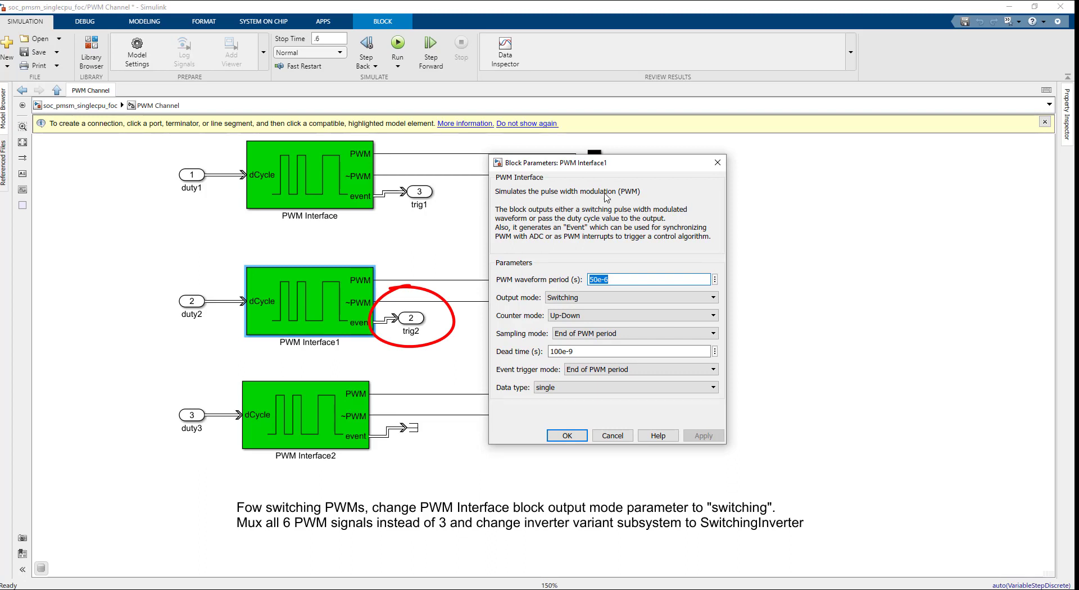
click(605, 281)
click(558, 299)
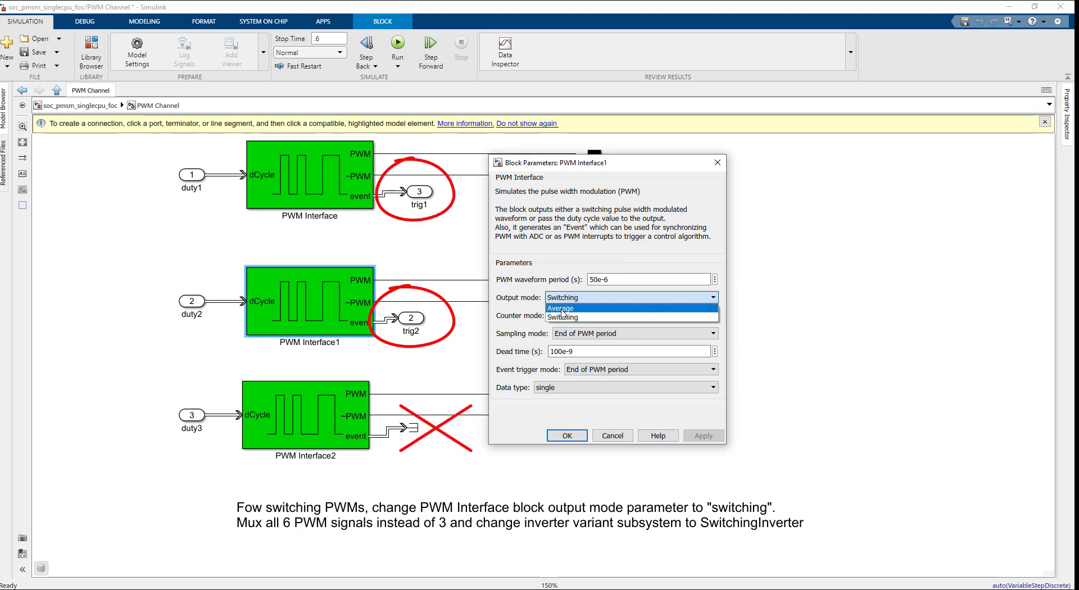
click(527, 302)
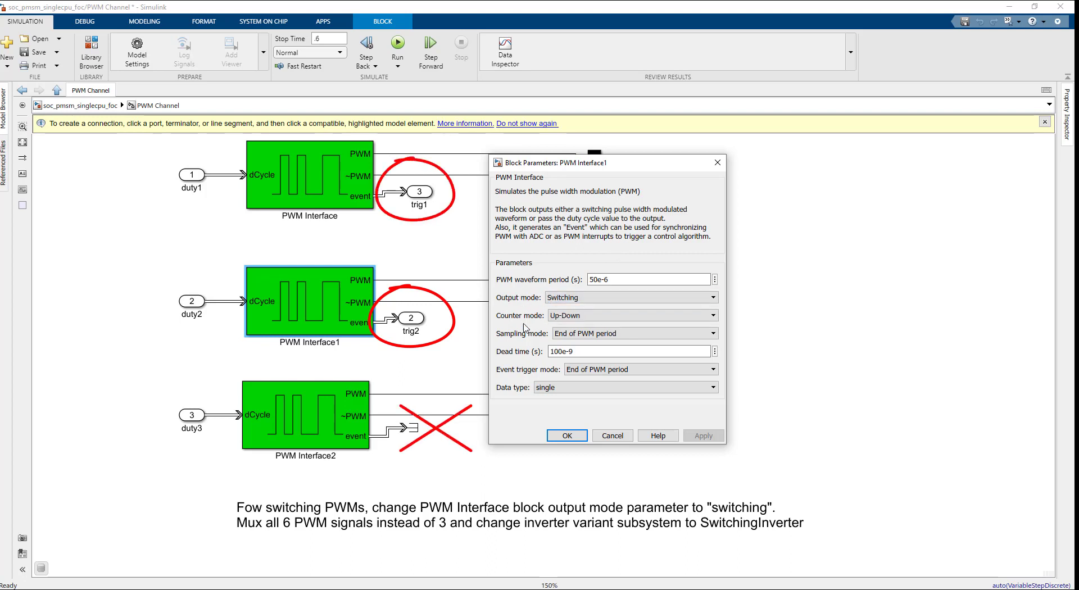
drag(500, 374, 565, 374)
click(588, 374)
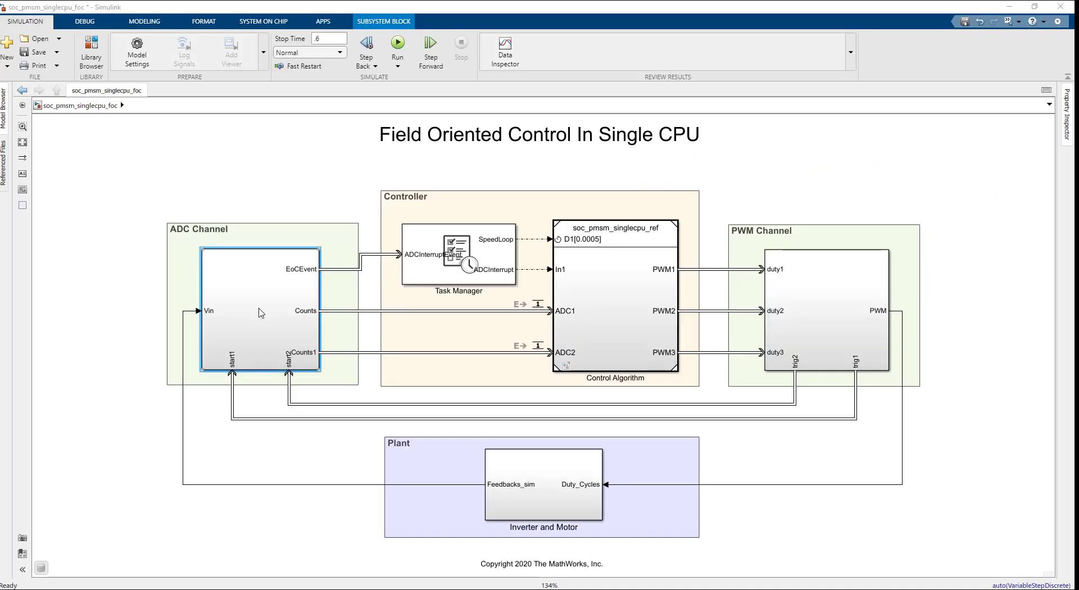
- Change the first ADC Interface block's acquisition time from 320e-9 to 100e-9 s
double_click(261, 313)
double_click(585, 254)
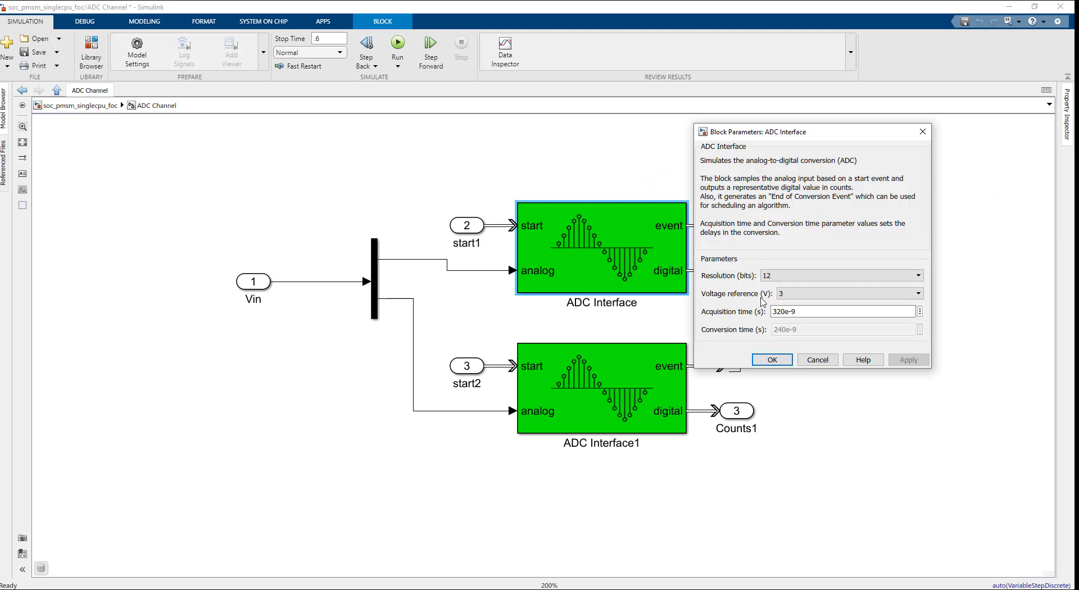
double_click(782, 313)
drag(784, 313, 758, 313)
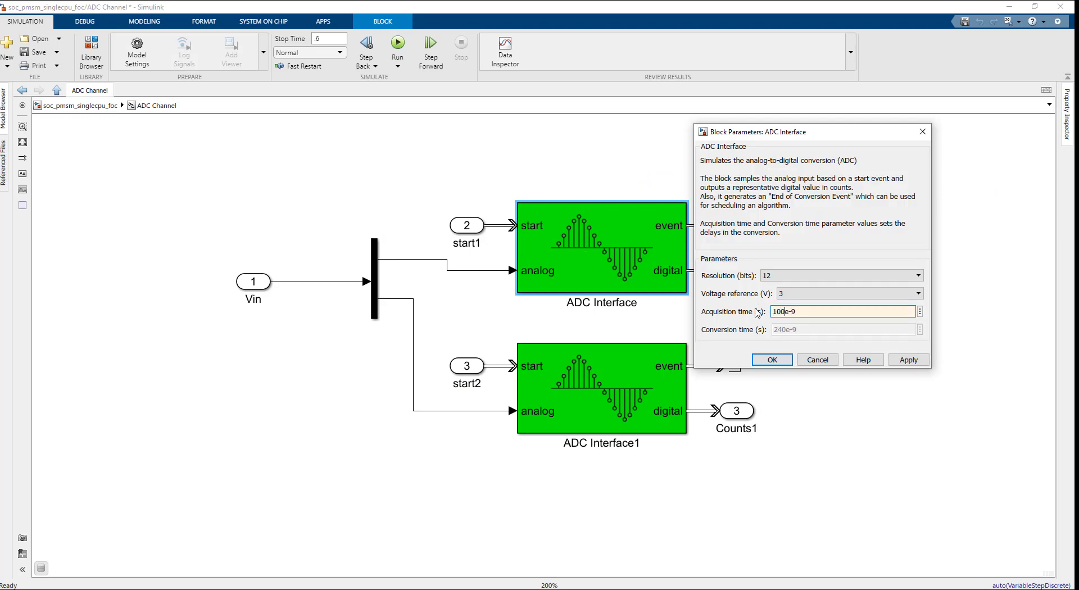
click(772, 360)
- Set ADC Interface1's acquisition time to 100e-9 s as well
double_click(663, 394)
double_click(780, 453)
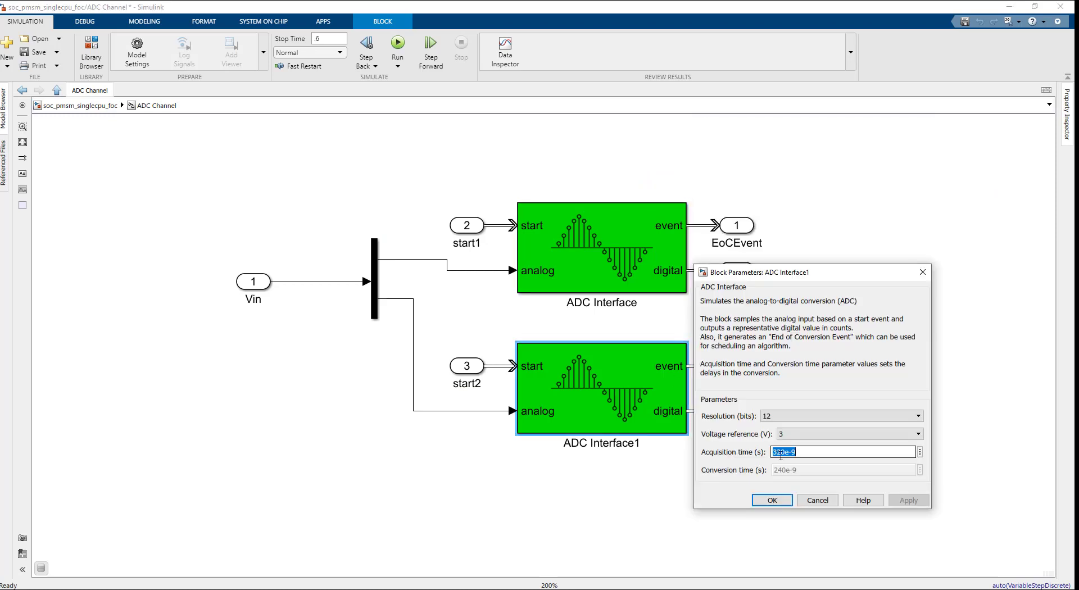
text(100e-9)
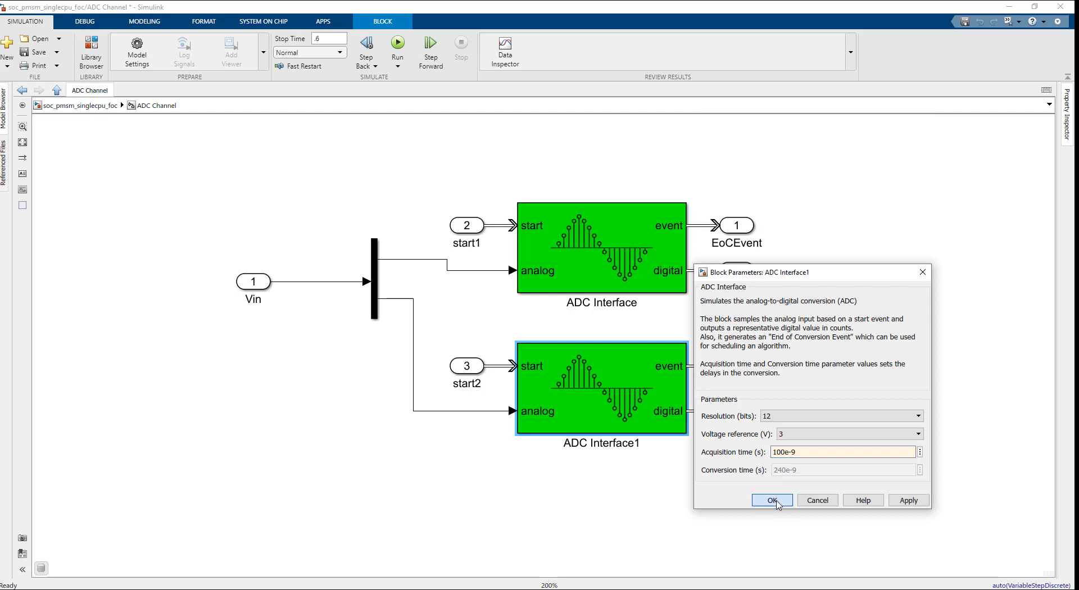
click(773, 500)
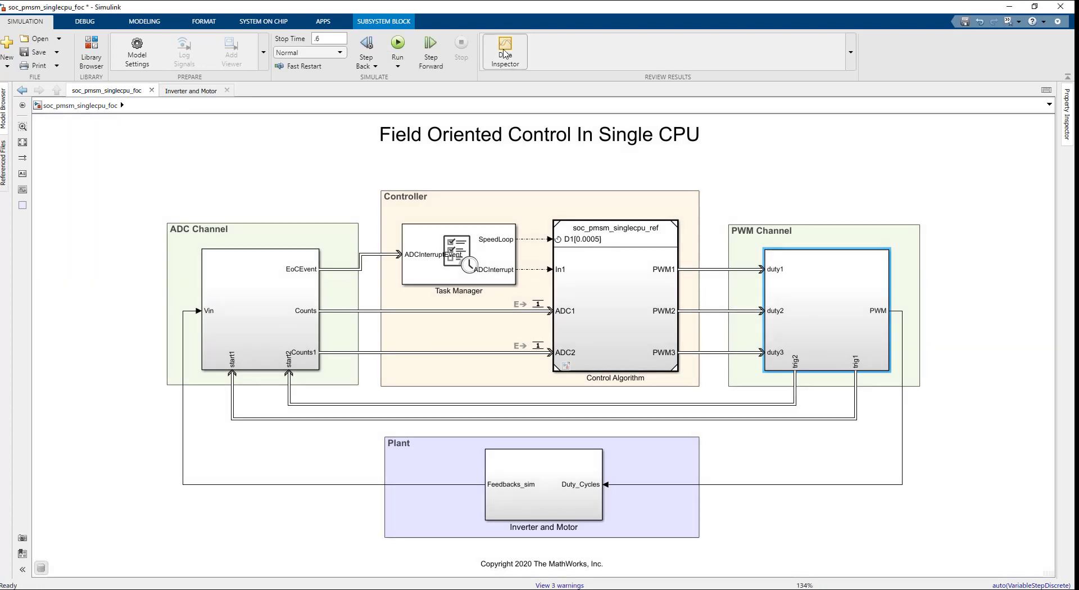
- Open the Data Inspector to compare Speed_fb with Speed_ref and view the Iab_fb currents
click(504, 54)
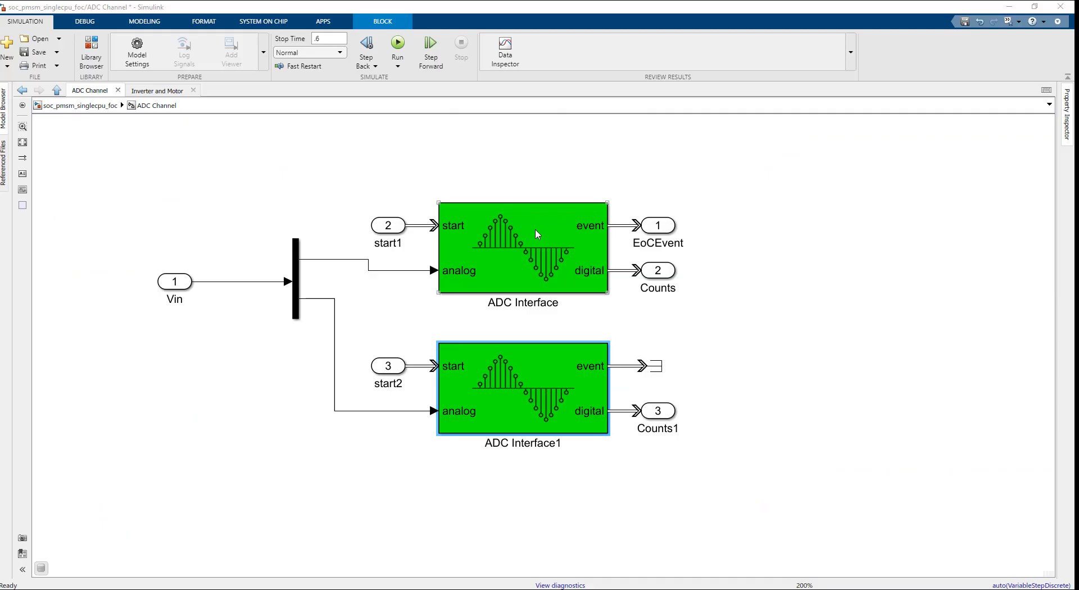
- Change the first ADC Interface block's acquisition time back to 320e-9 s
double_click(523, 248)
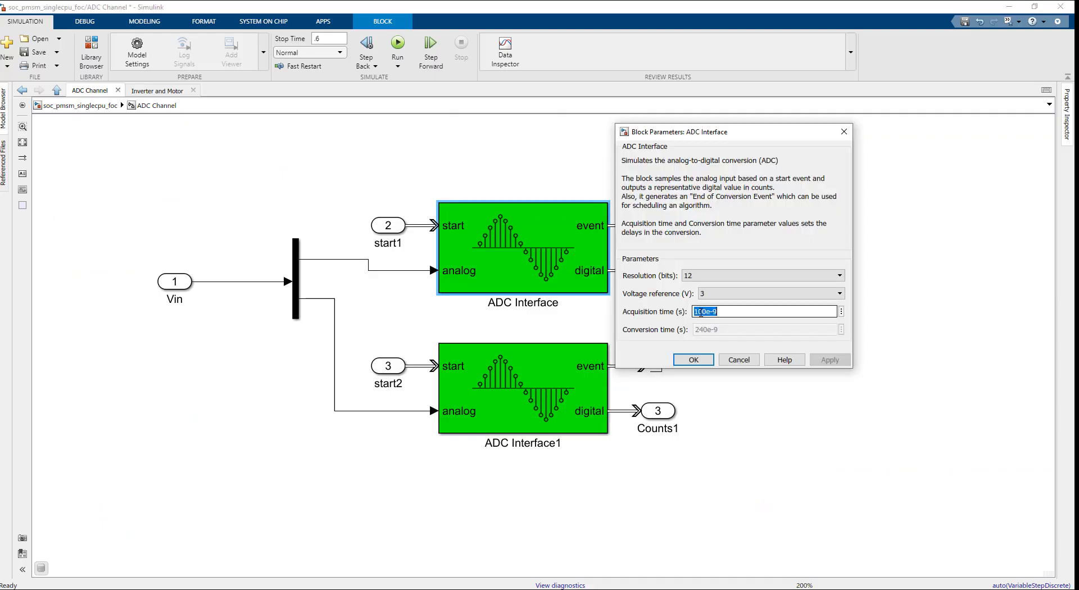
click(695, 310)
drag(695, 311, 703, 311)
text(32)
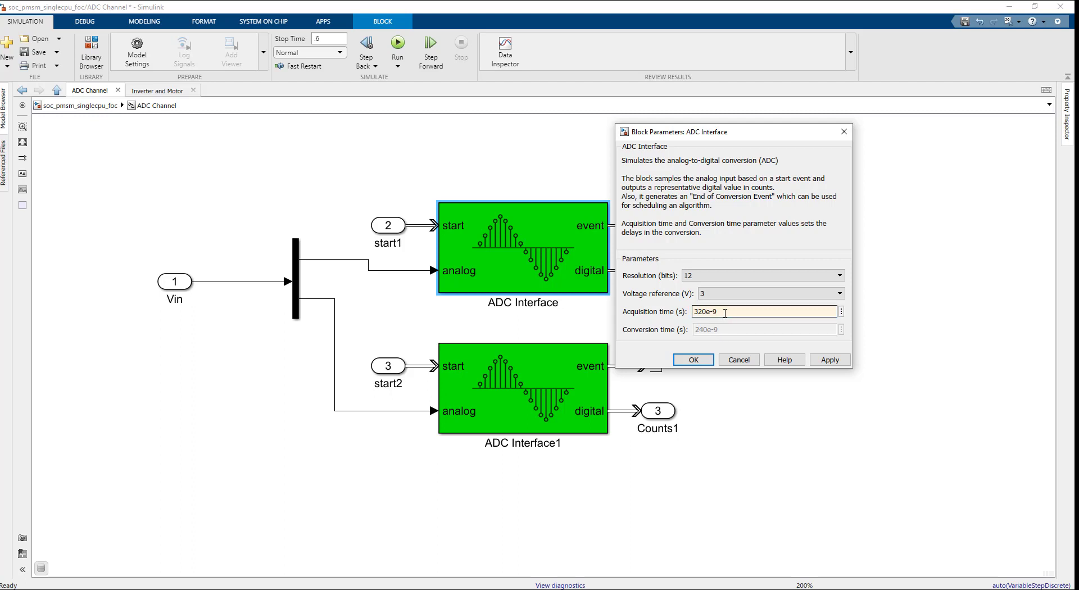
click(693, 360)
- Set ADC Interface1's acquisition time to 320e-9 s and rerun the simulation
double_click(574, 378)
drag(695, 452, 704, 452)
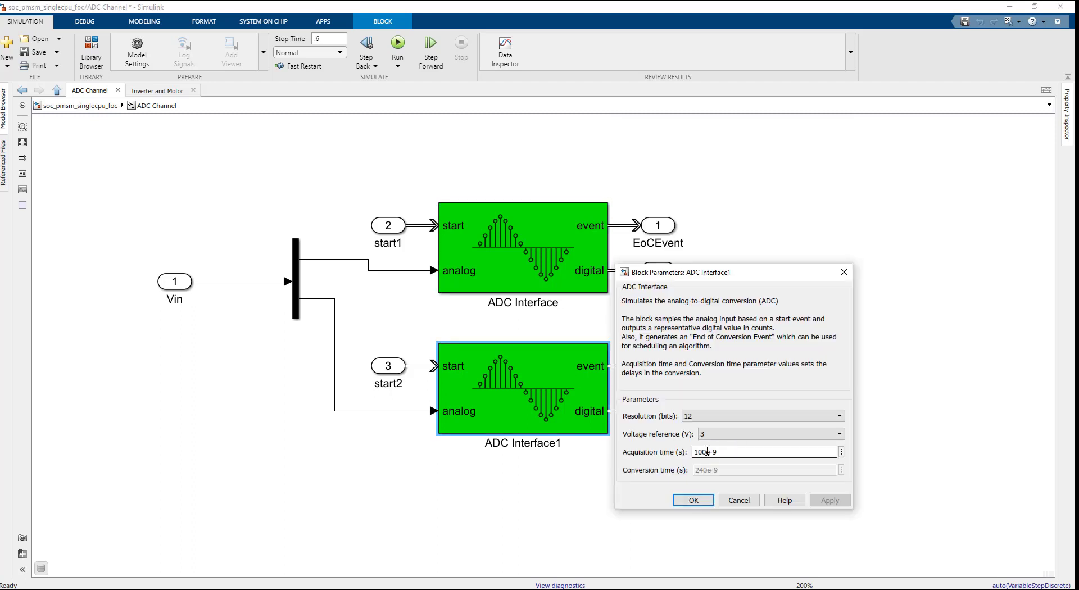
text(320)
click(693, 500)
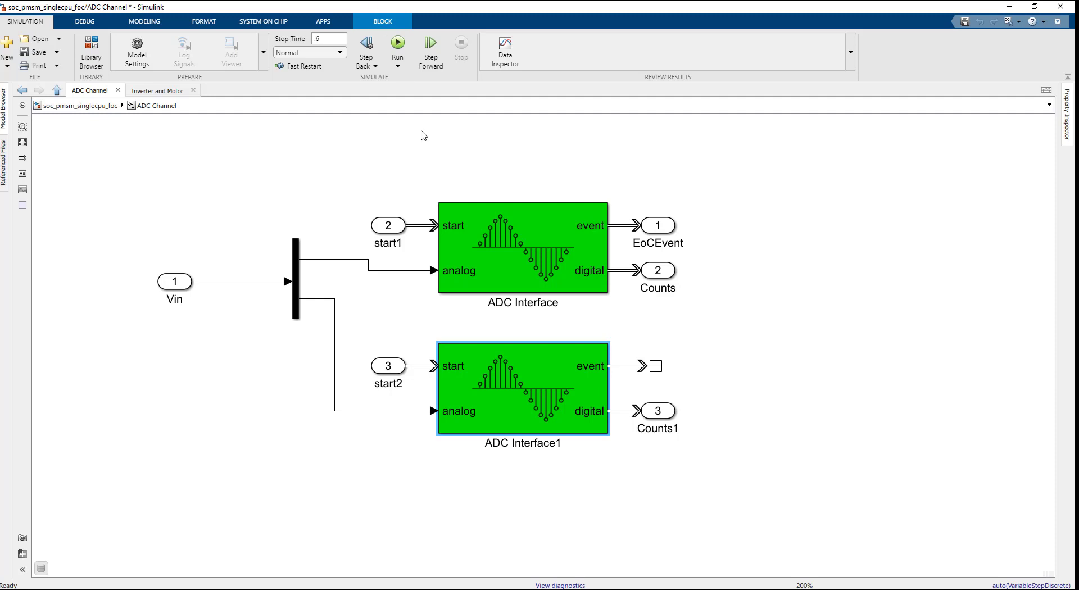
click(398, 45)
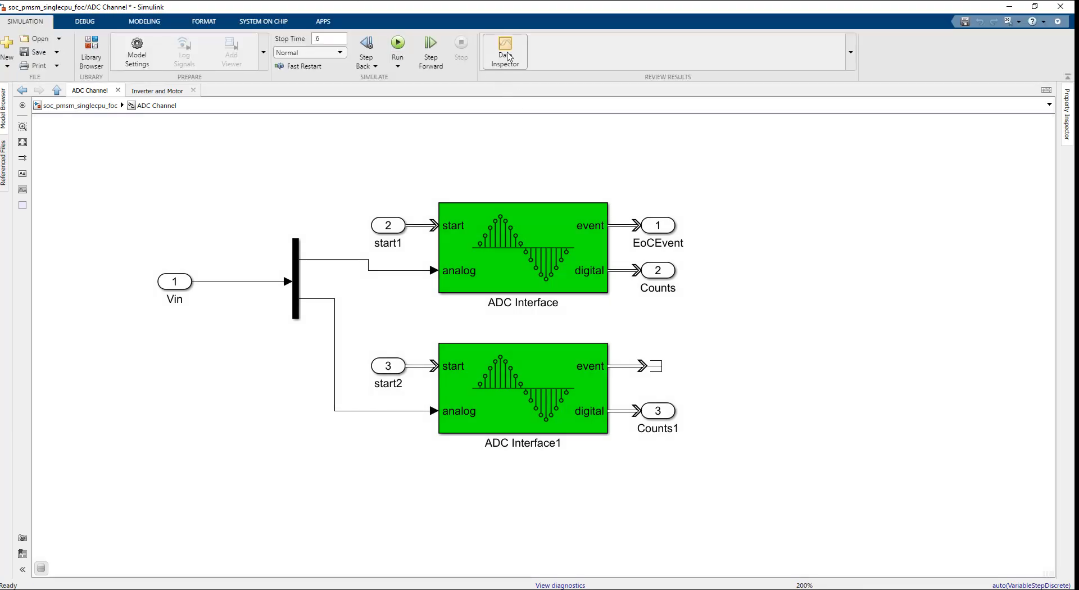
- Open the Data Inspector to review signals from the 320e-9 s acquisition-time run
click(505, 52)
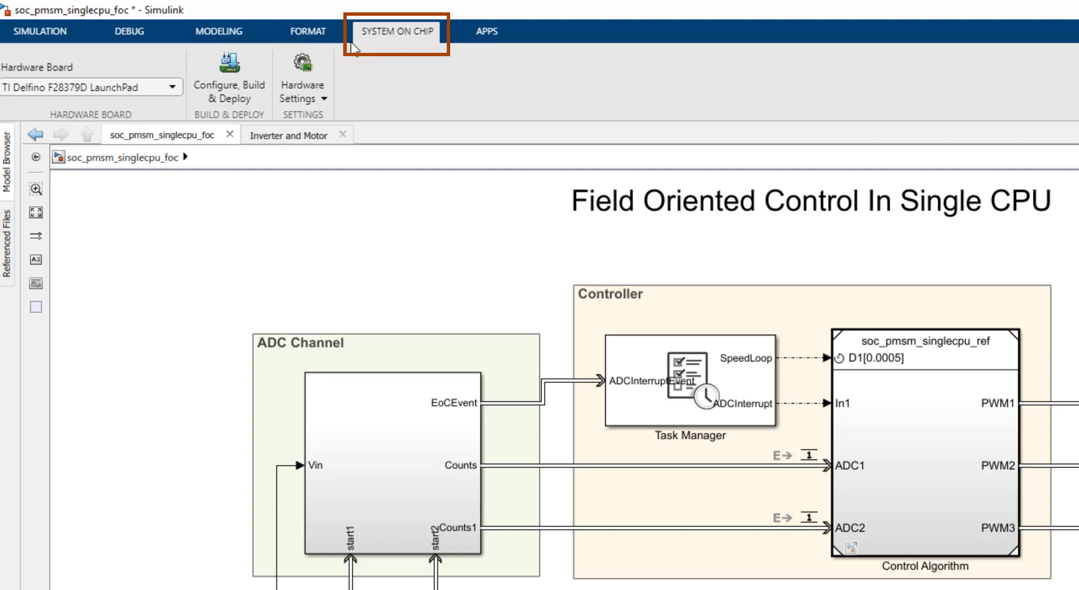
- Launch Configure, Build & Deploy to deploy the model to the TI Delfino F28379D LaunchPad
click(234, 86)
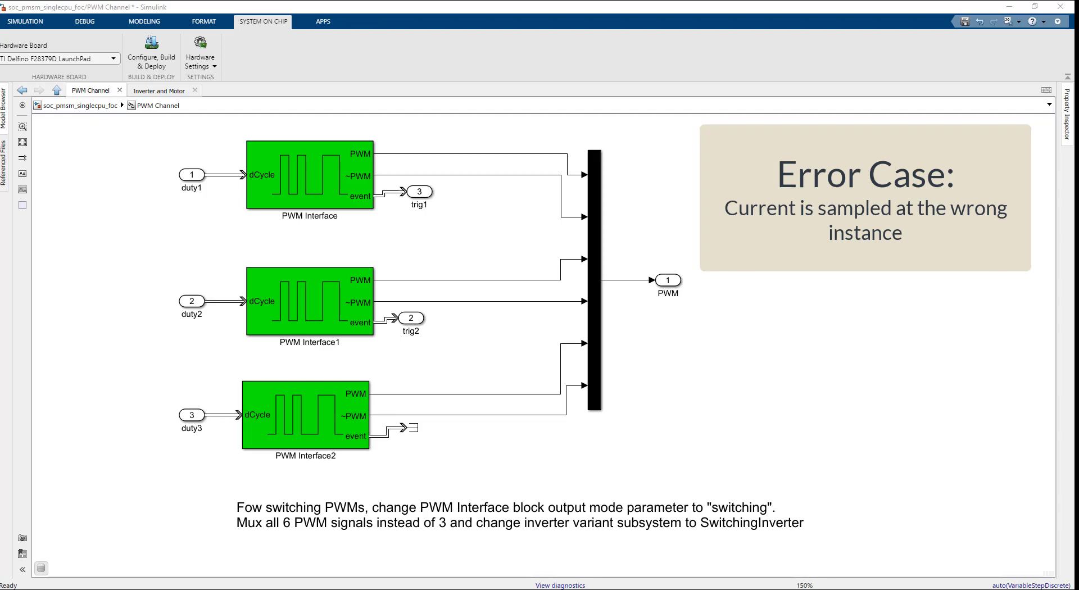
- Inspect the PWM Interface blocks' event trigger modes, then simulate the end-of-period error case
double_click(325, 306)
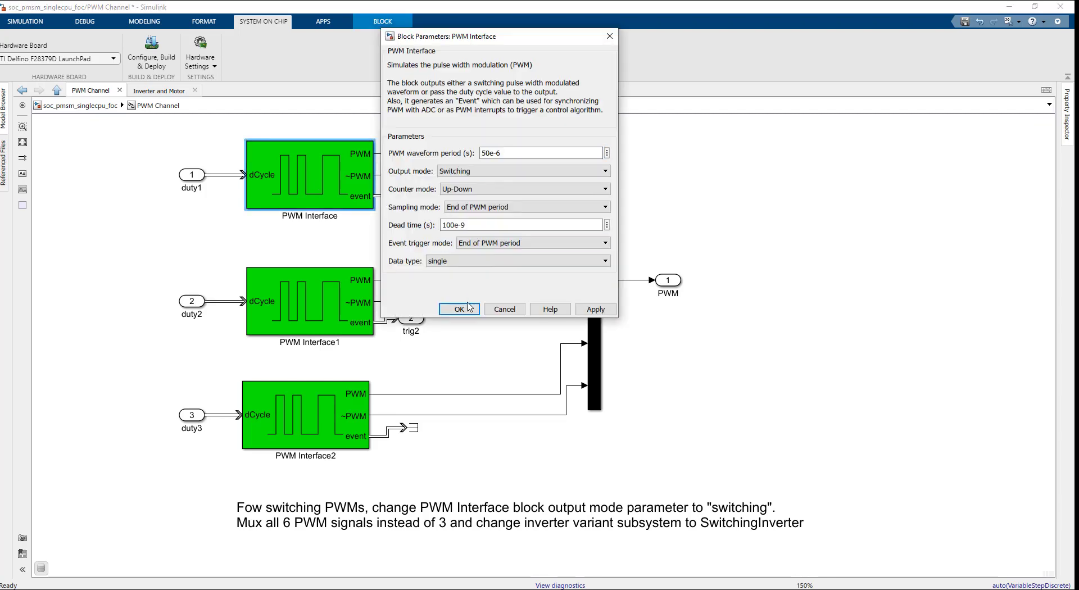
click(458, 437)
double_click(326, 427)
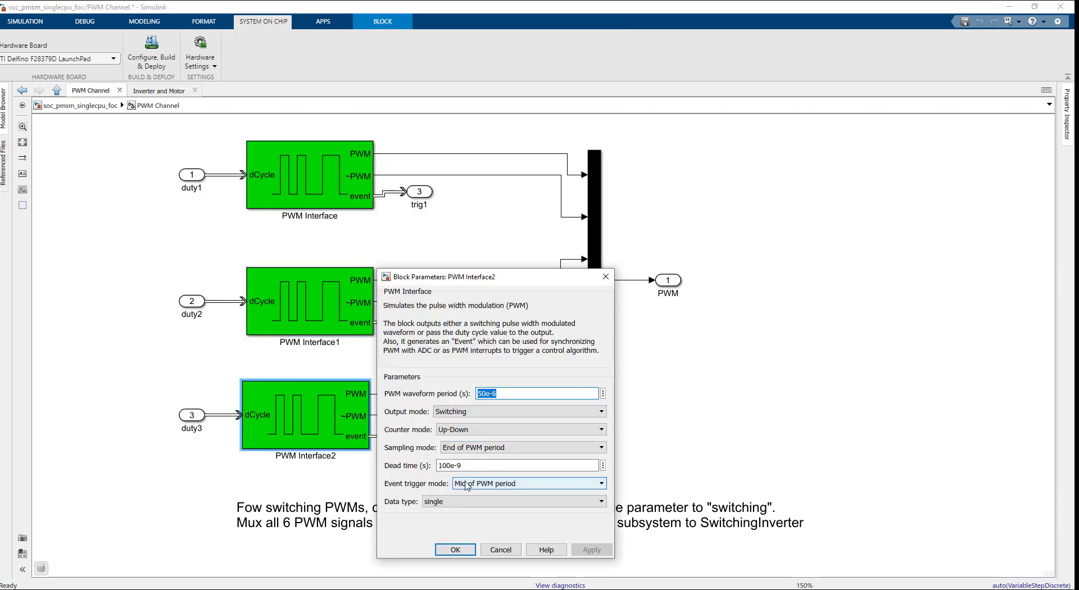
click(461, 551)
click(398, 44)
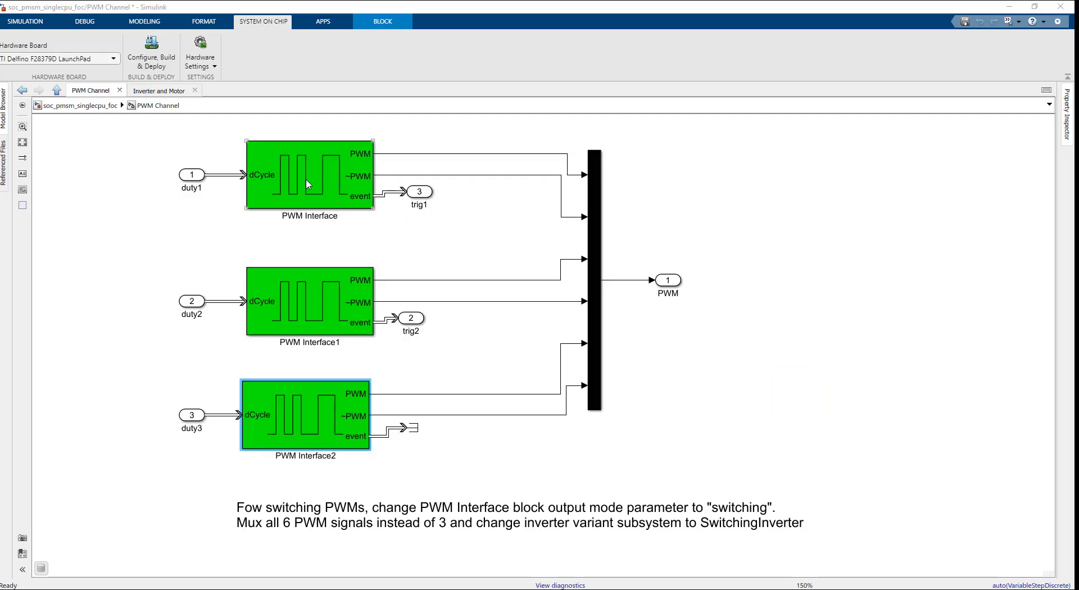
- Set PWM Interface and PWM Interface1 event trigger mode to Mid of PWM period
double_click(308, 185)
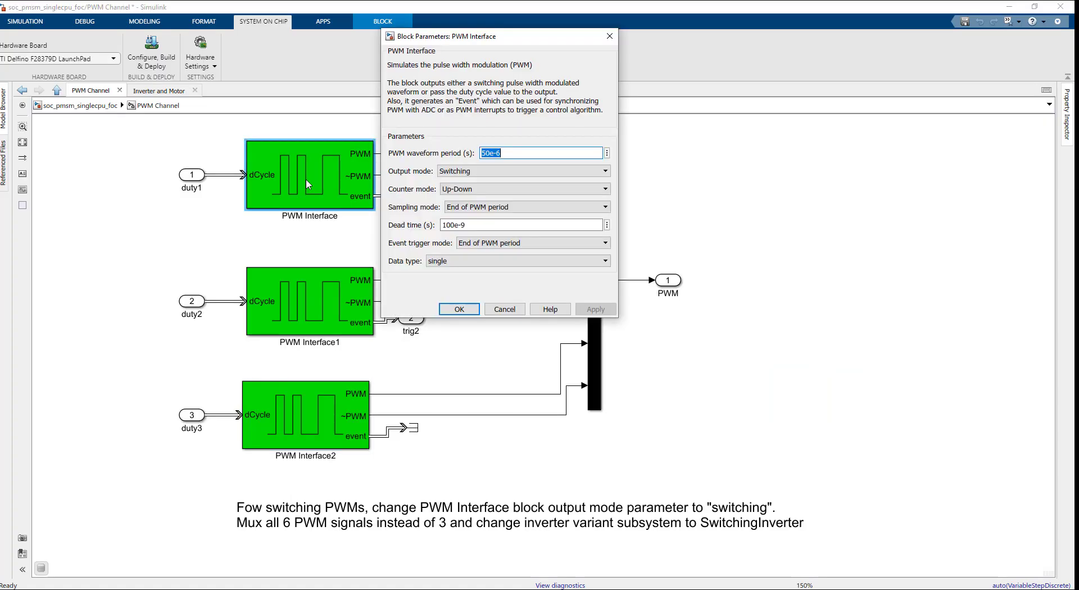
click(474, 243)
click(475, 263)
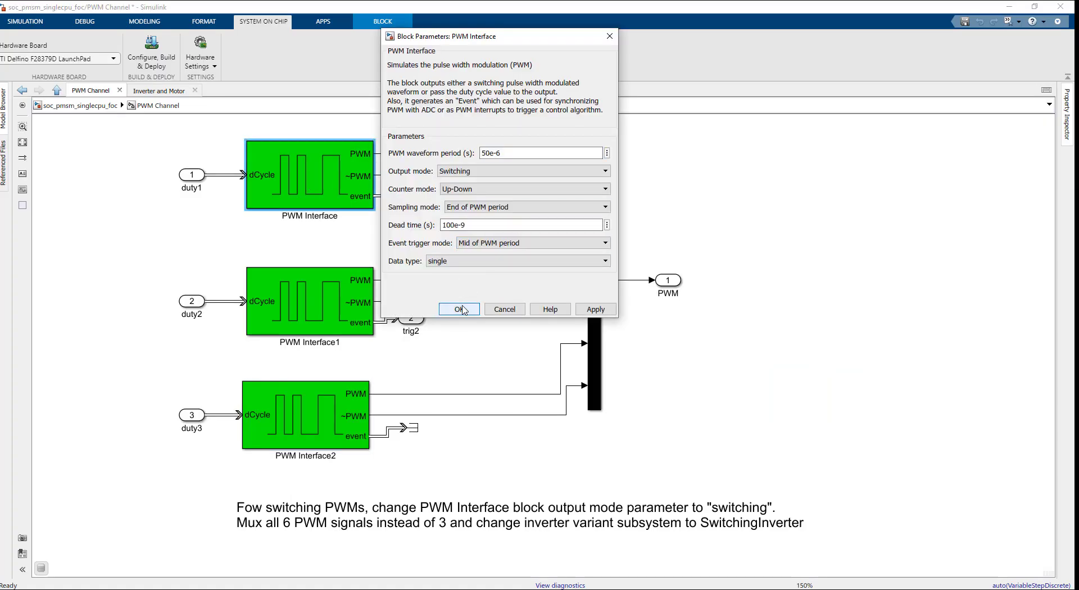
click(459, 309)
double_click(361, 306)
click(484, 369)
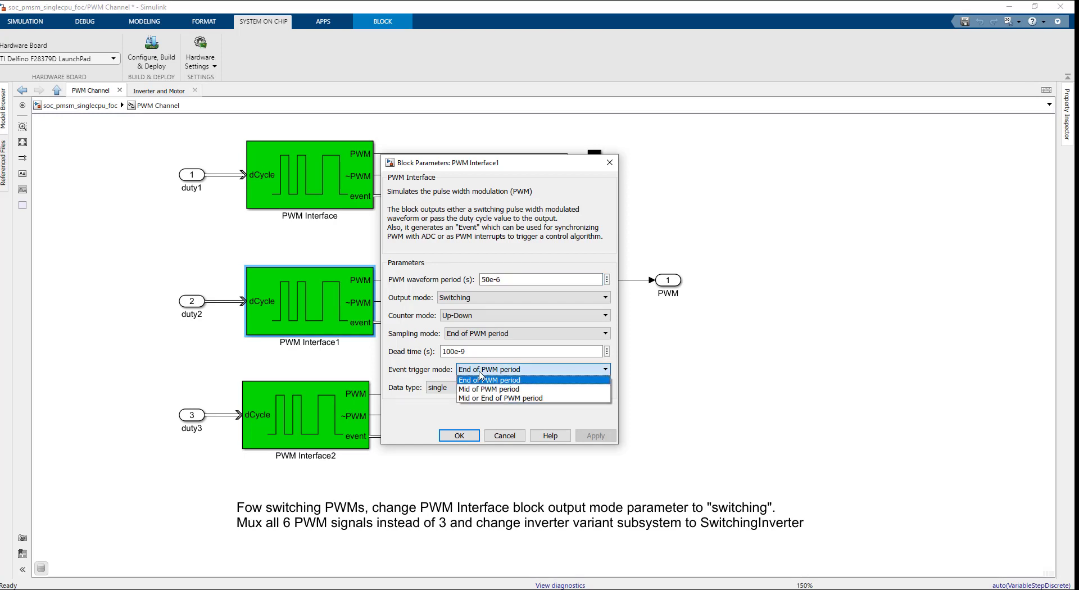
click(483, 385)
click(459, 436)
- Set PWM Interface2 to Mid of PWM period and launch Configure, Build & Deploy
double_click(327, 417)
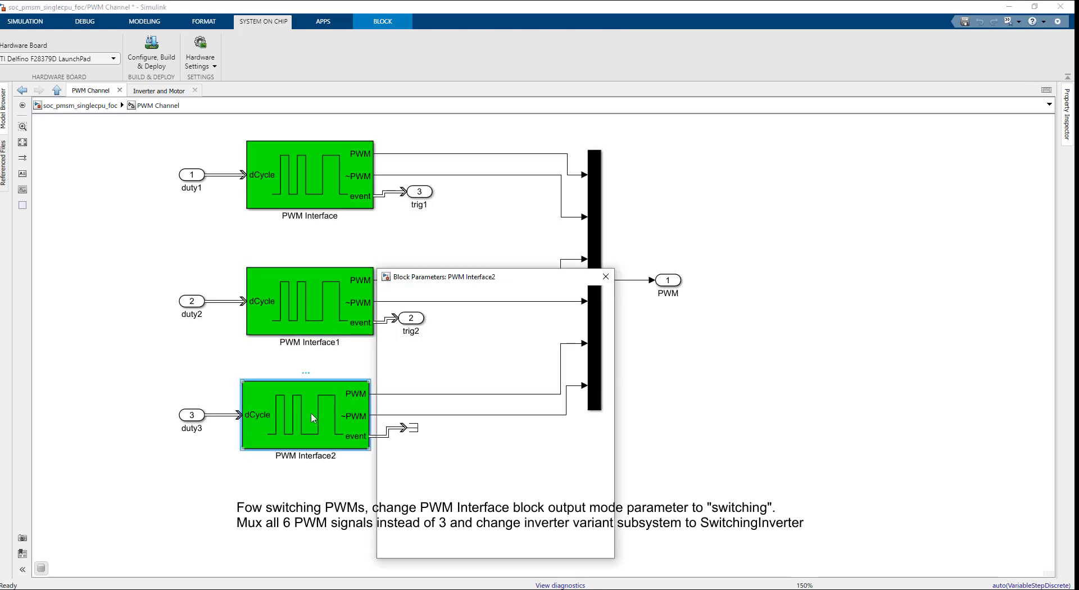
click(477, 483)
click(478, 502)
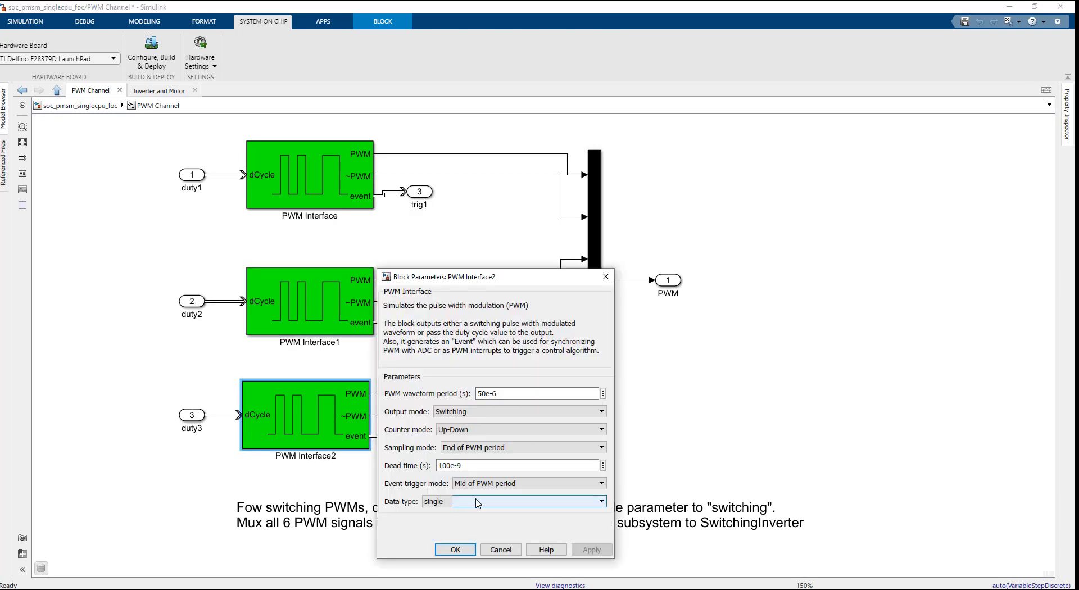
click(456, 551)
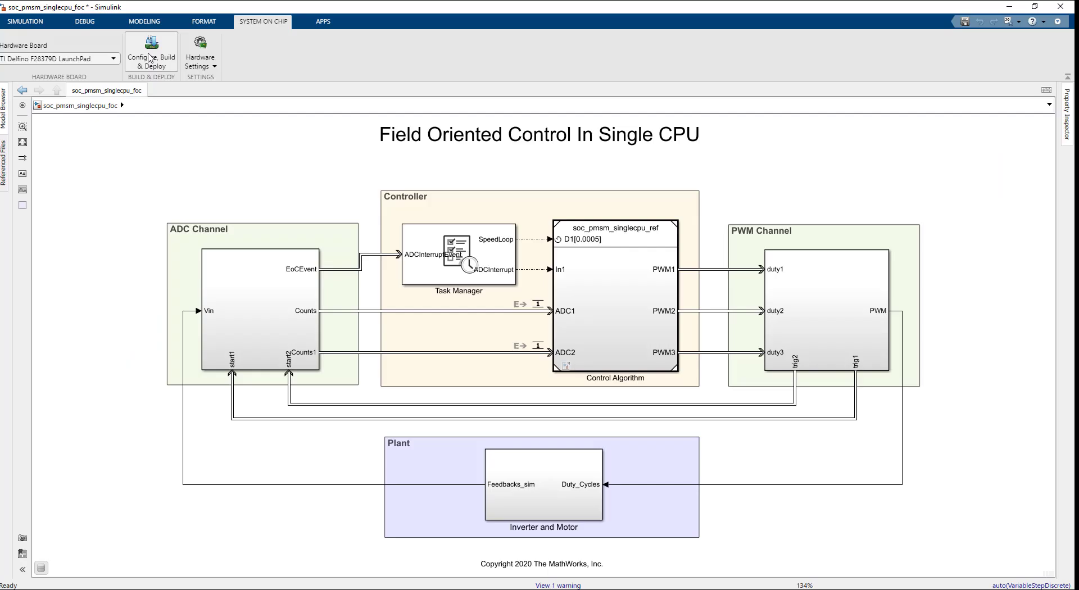
click(150, 56)
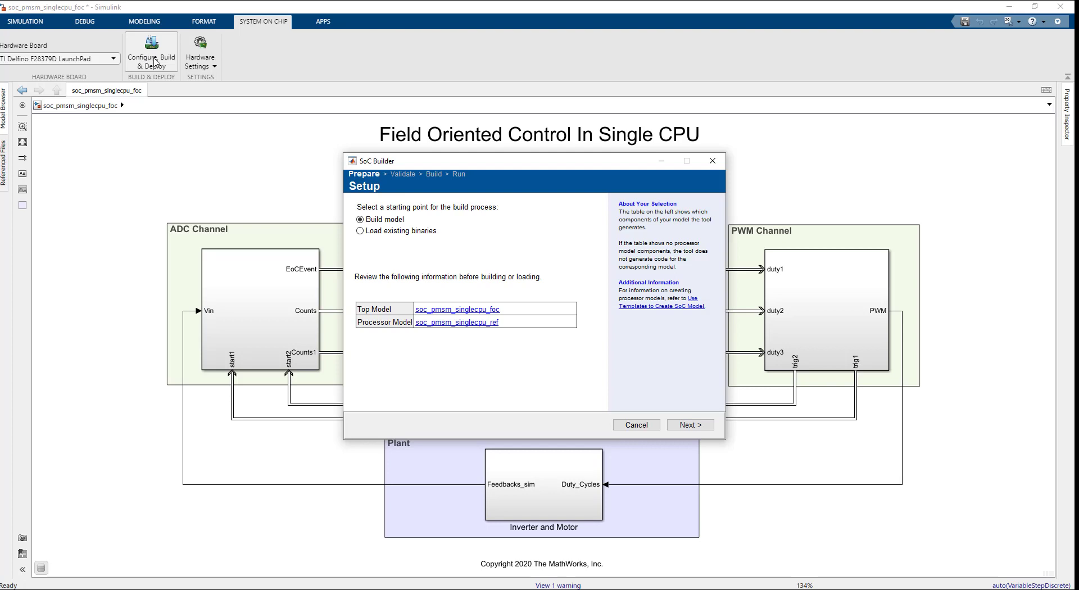
- Advance SoC Builder past build setup and task map to the peripheral configuration
click(690, 425)
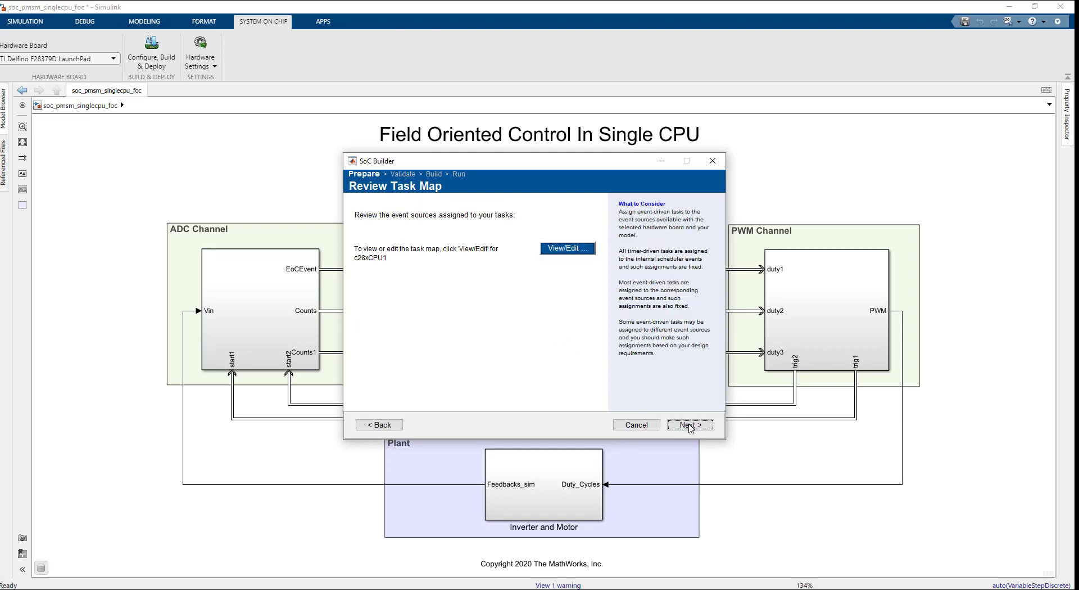
click(690, 425)
click(569, 259)
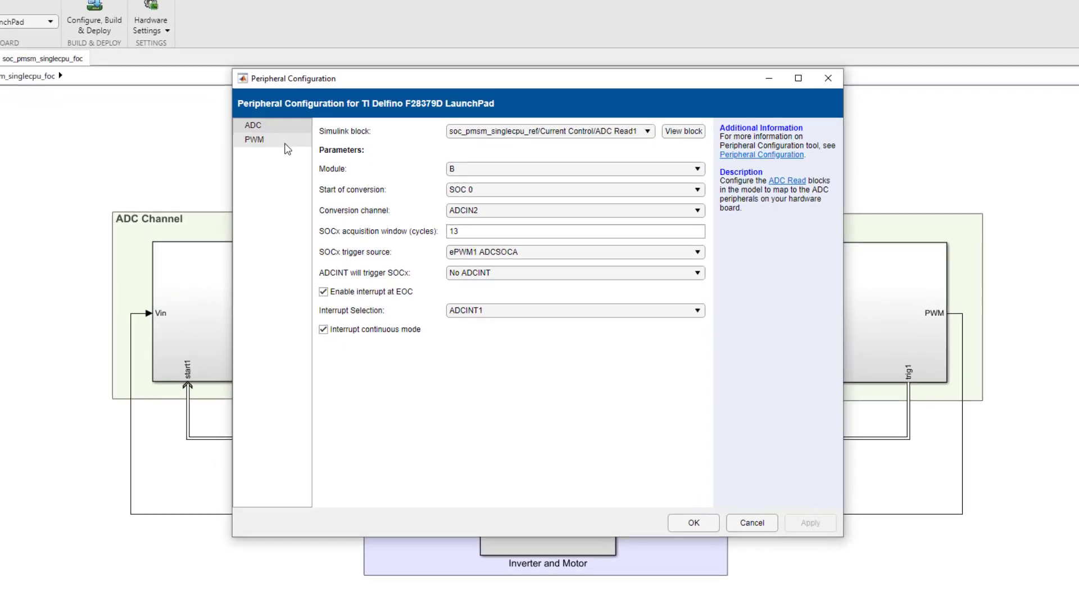
- Confirm the first PWM Write block's ADC start of conversion is Counter equals to period (CTR=PRD)
click(315, 161)
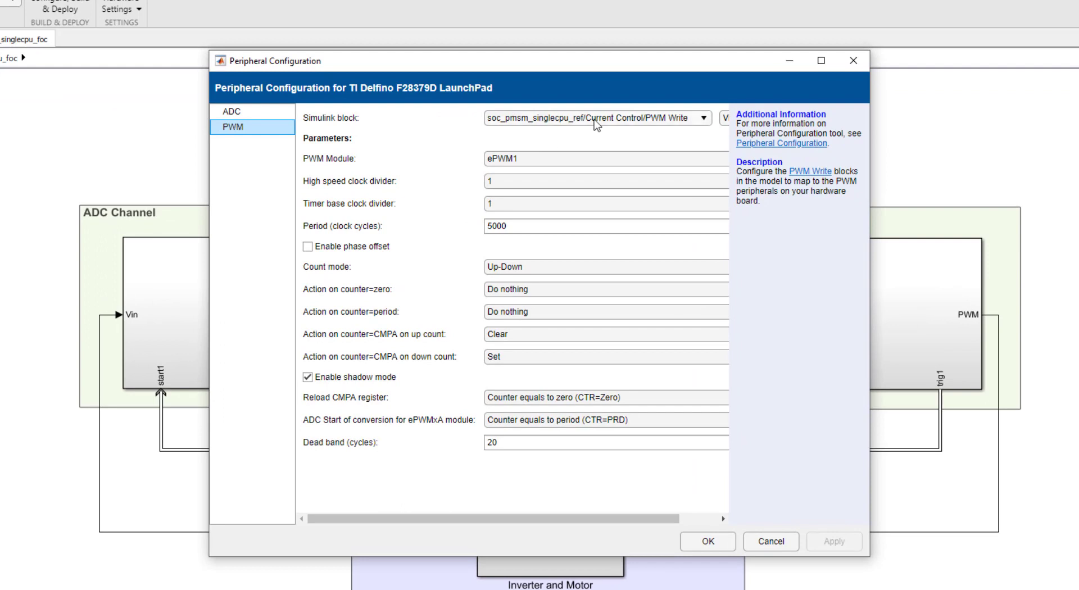
click(575, 154)
click(588, 135)
click(511, 419)
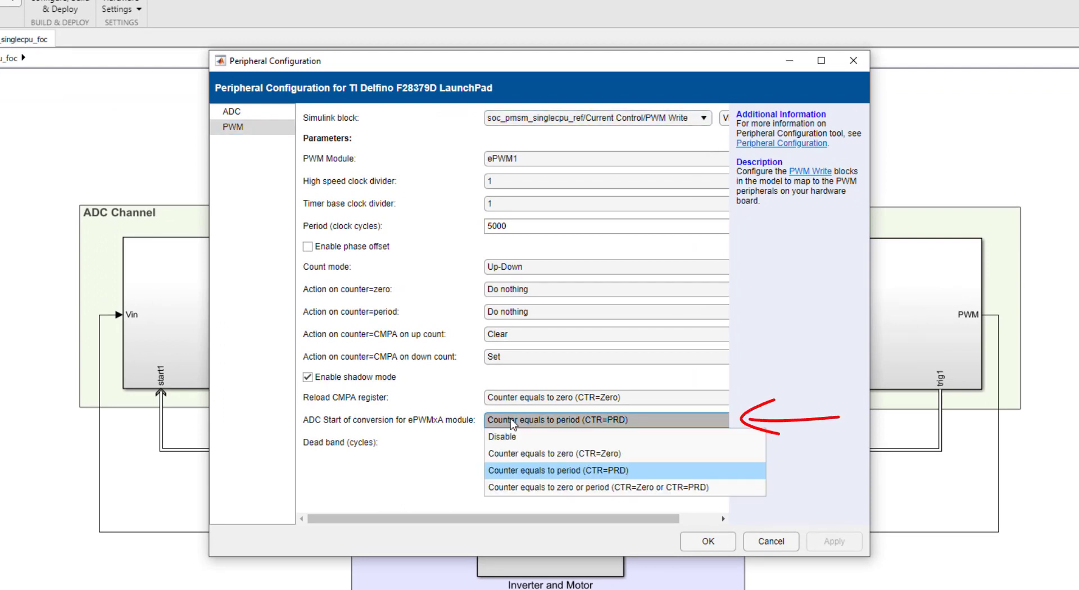
click(527, 472)
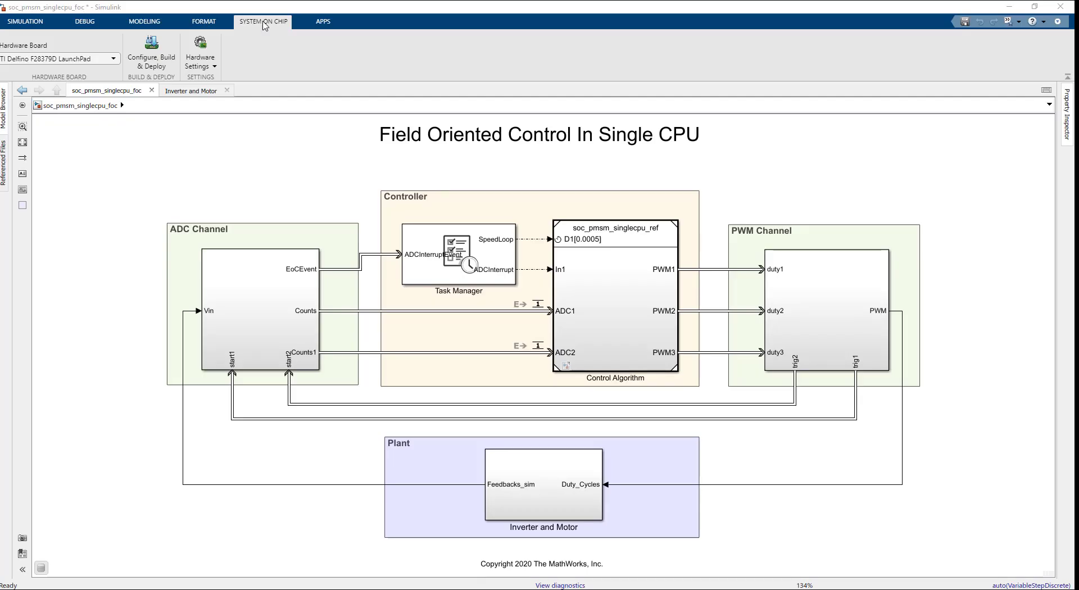